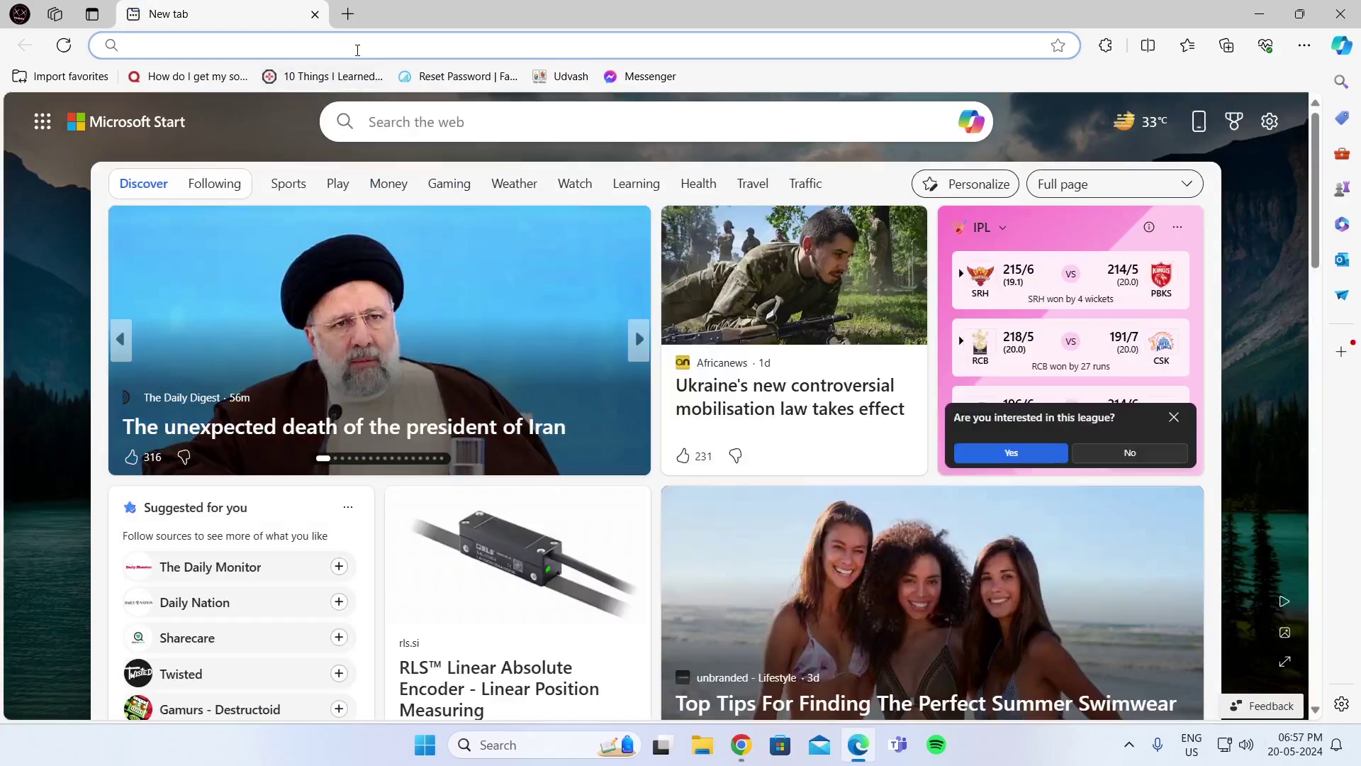
# - Show the About page confirming Edge version 125.0.2535.51 is up to date
pyautogui.click(1304, 45)
pyautogui.click(1047, 521)
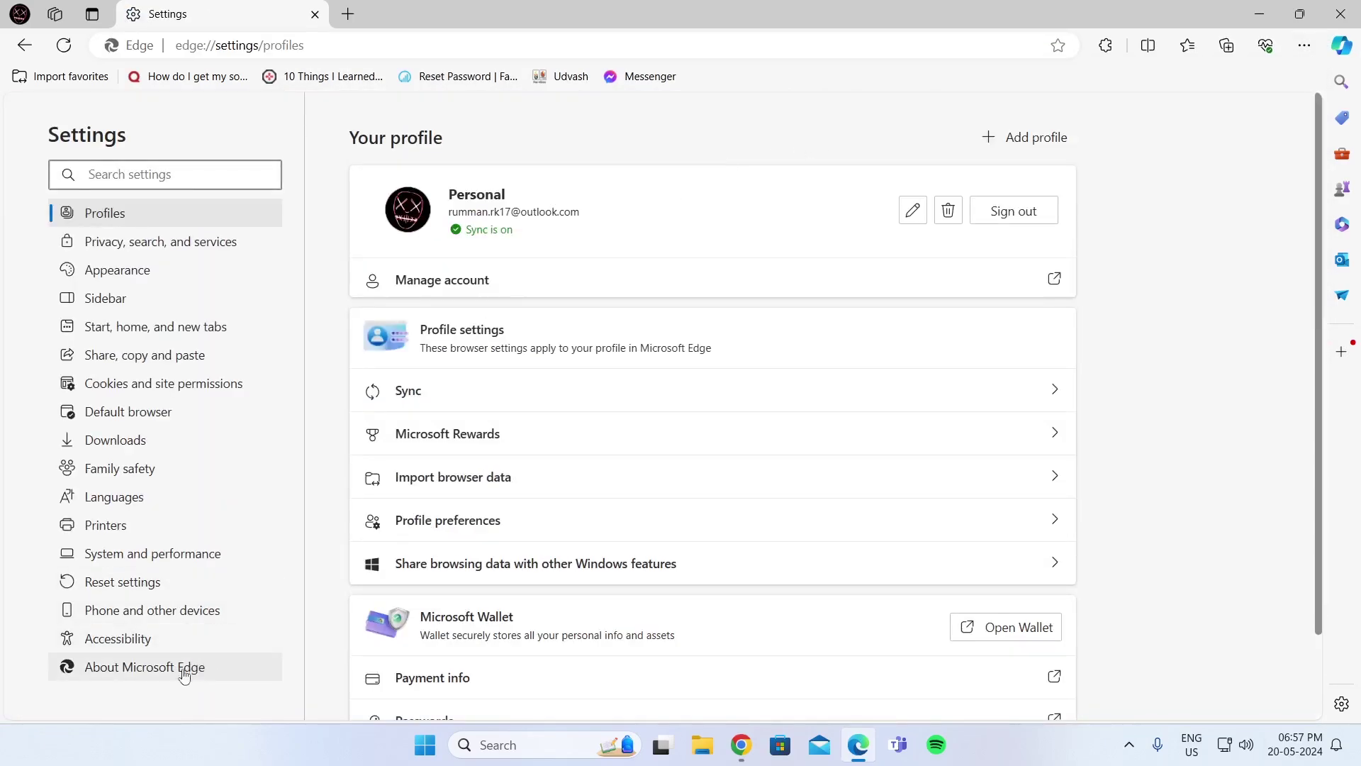
pyautogui.click(157, 671)
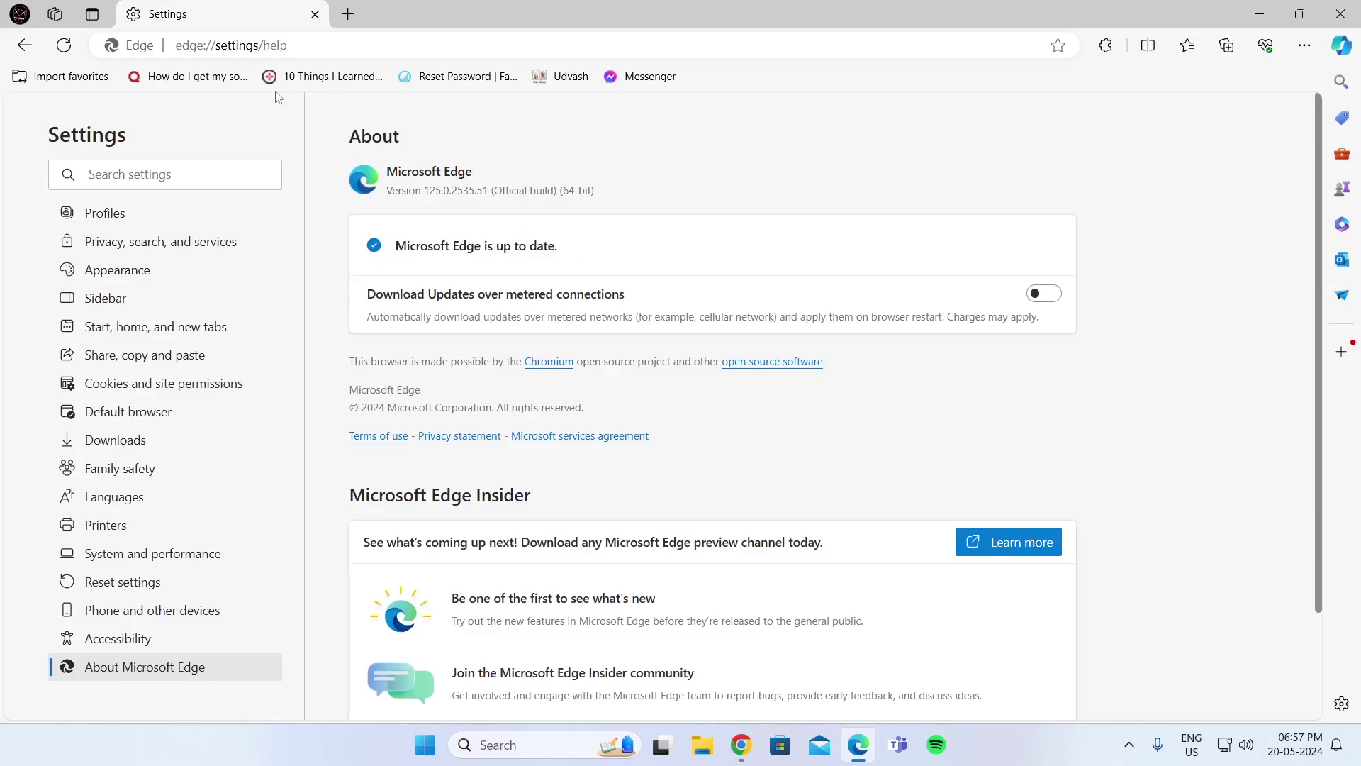
# - Load edge://flags and search the experiments for 'mica'
pyautogui.click(217, 45)
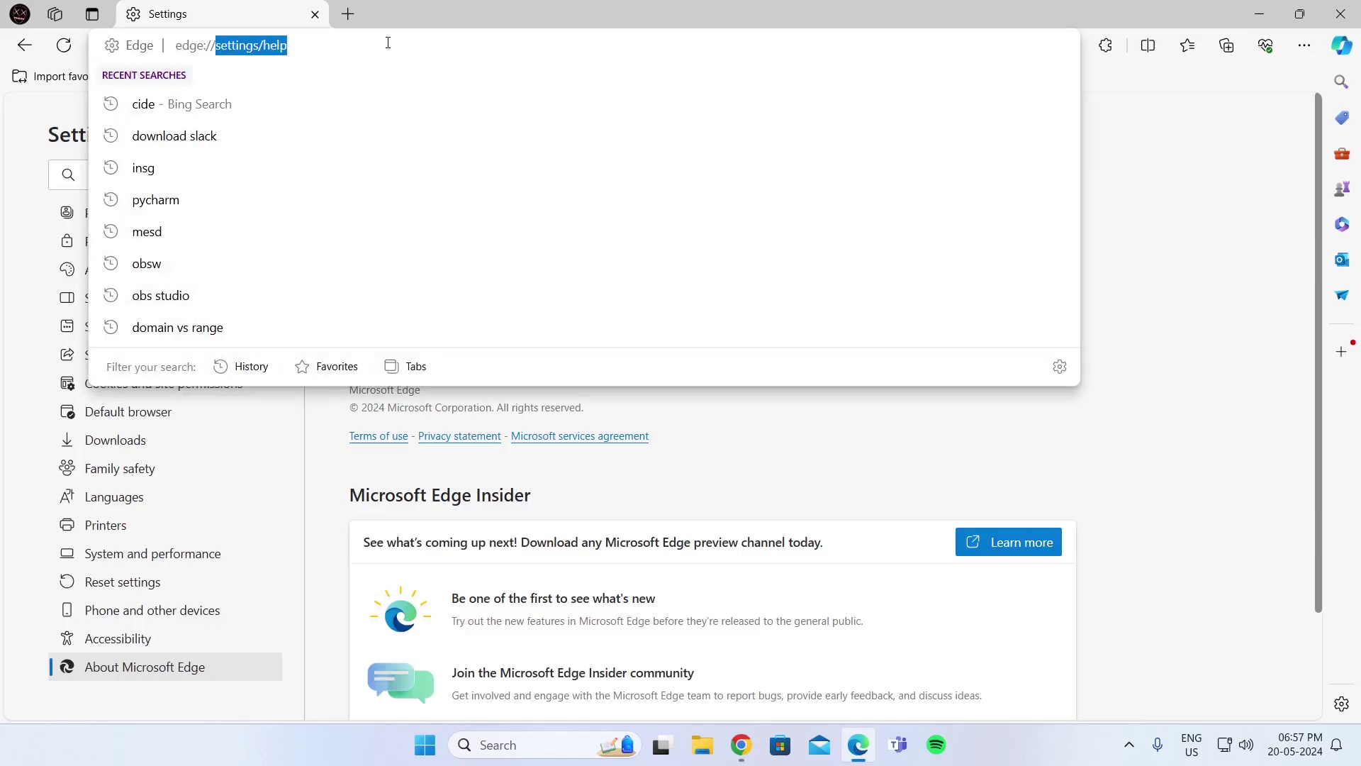
pyautogui.write('flags')
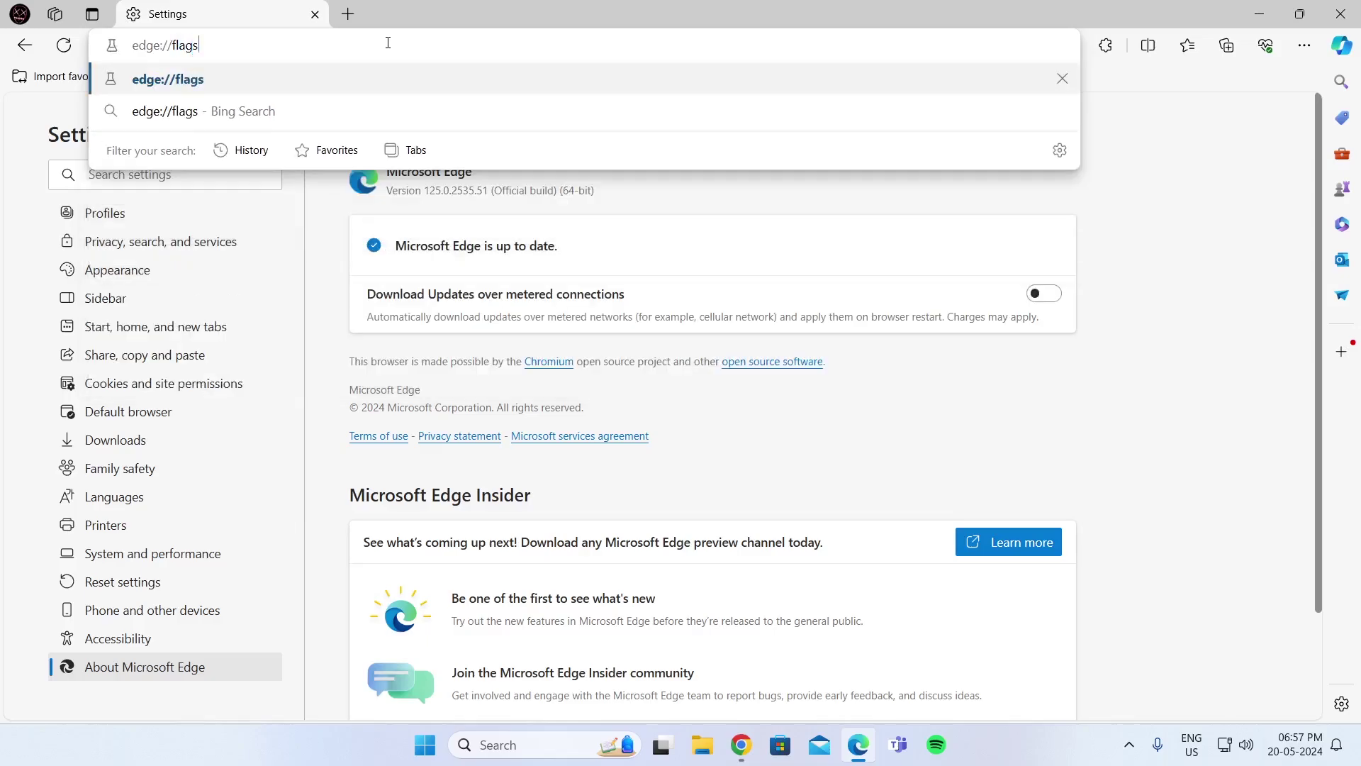
pyautogui.press('Return')
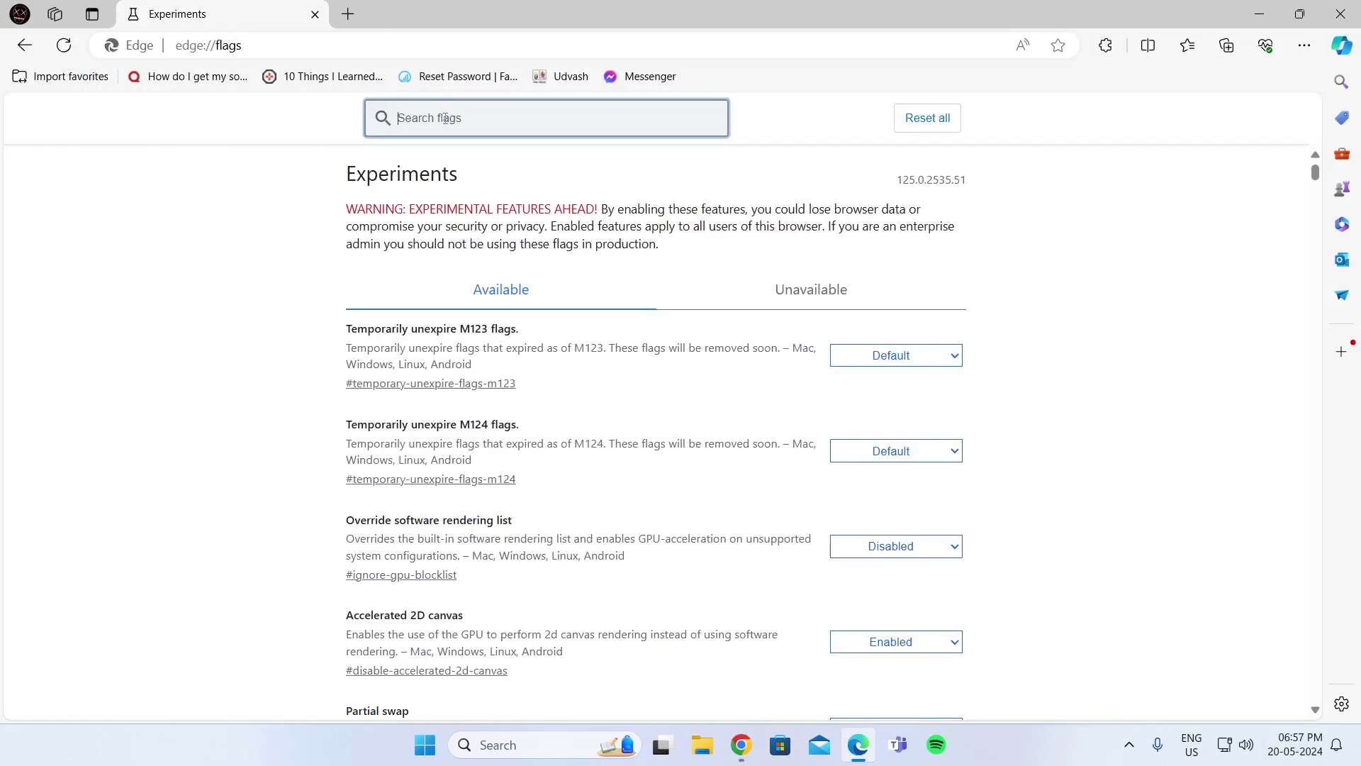
pyautogui.write('mica')
pyautogui.click(814, 455)
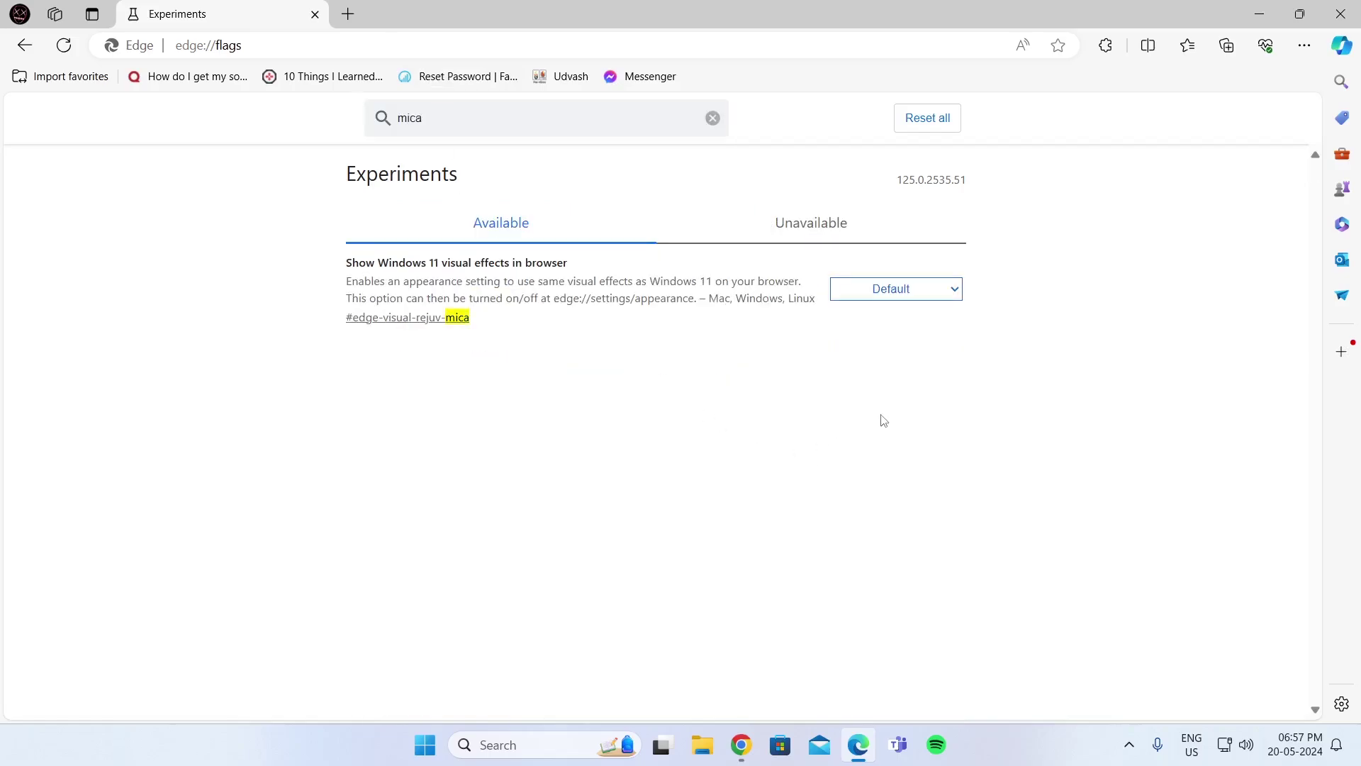
# - Set 'Show Windows 11 visual effects in browser' to Enabled and restart Edge
pyautogui.click(910, 297)
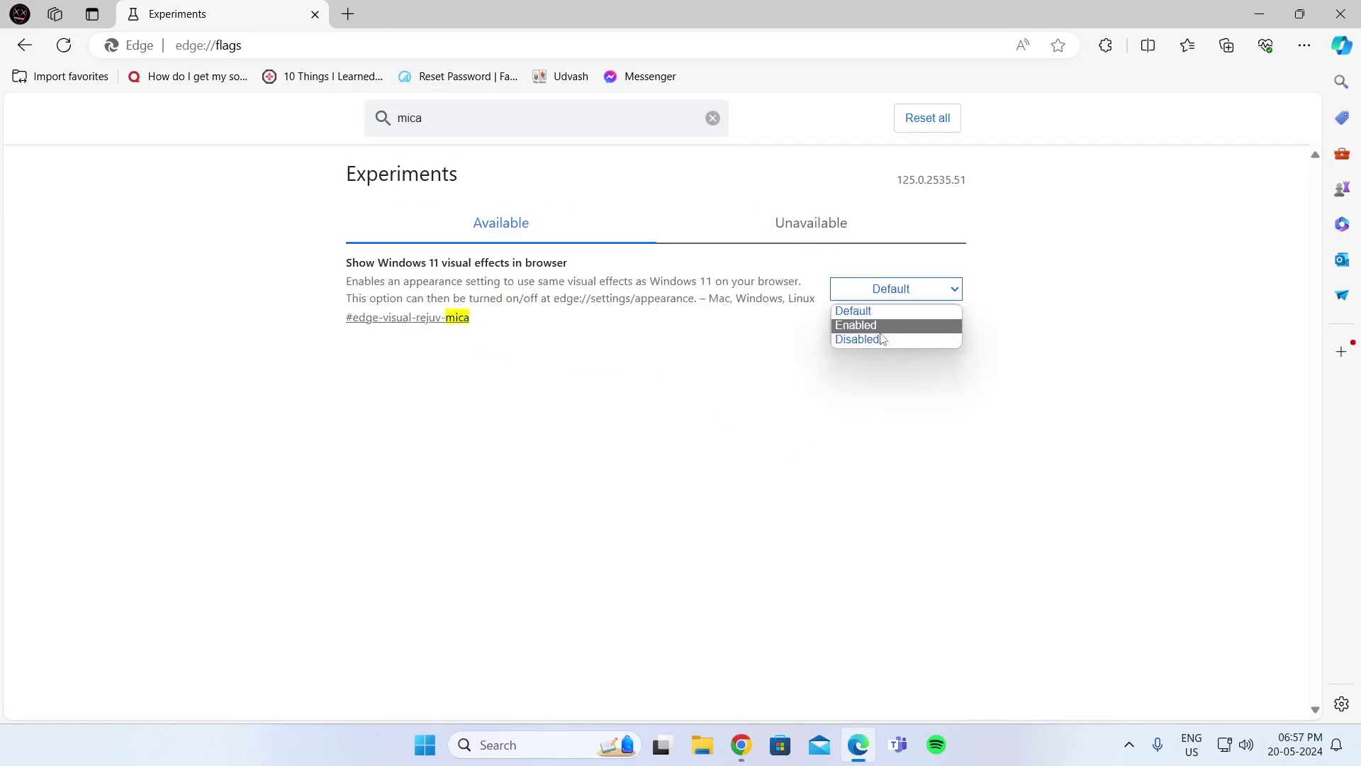
pyautogui.click(856, 324)
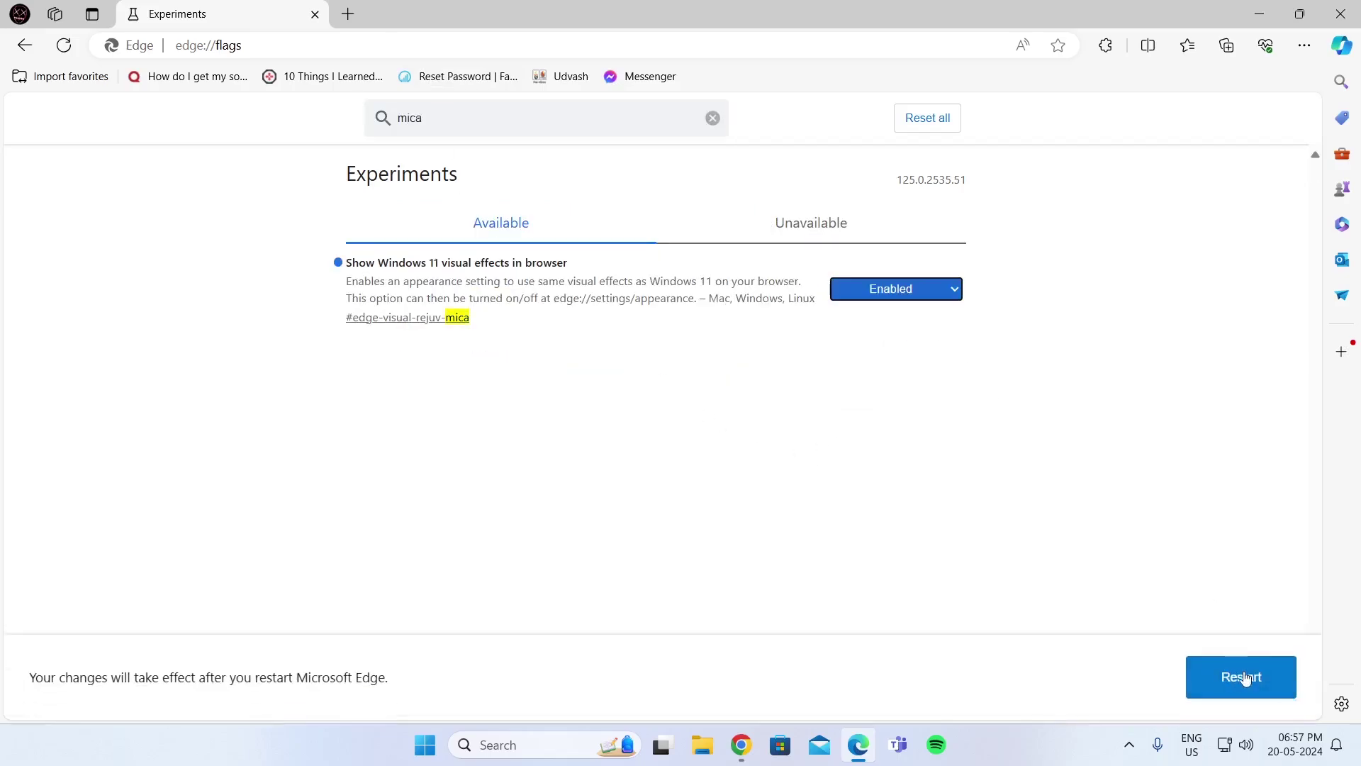
pyautogui.click(1241, 676)
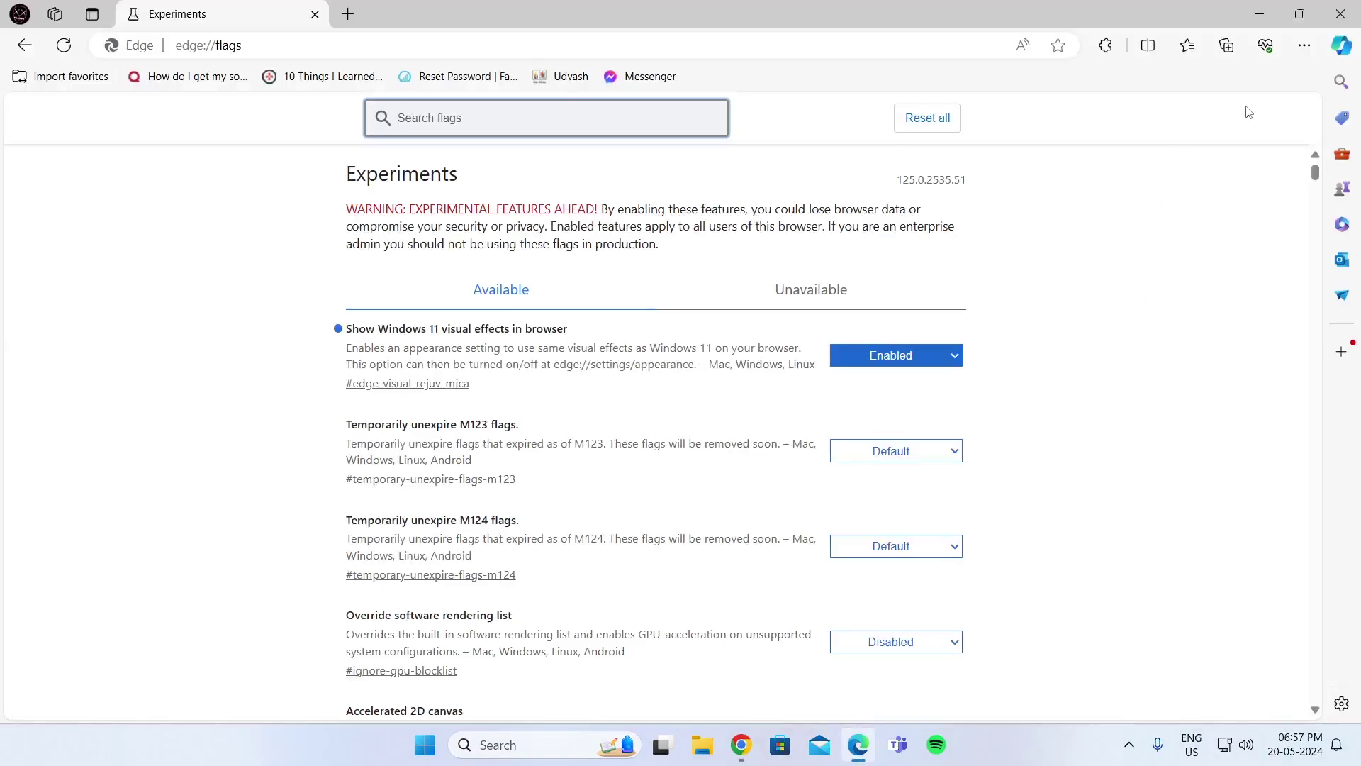
# - Bring up Edge Settings in a new tab from the Settings and more menu
pyautogui.click(1304, 45)
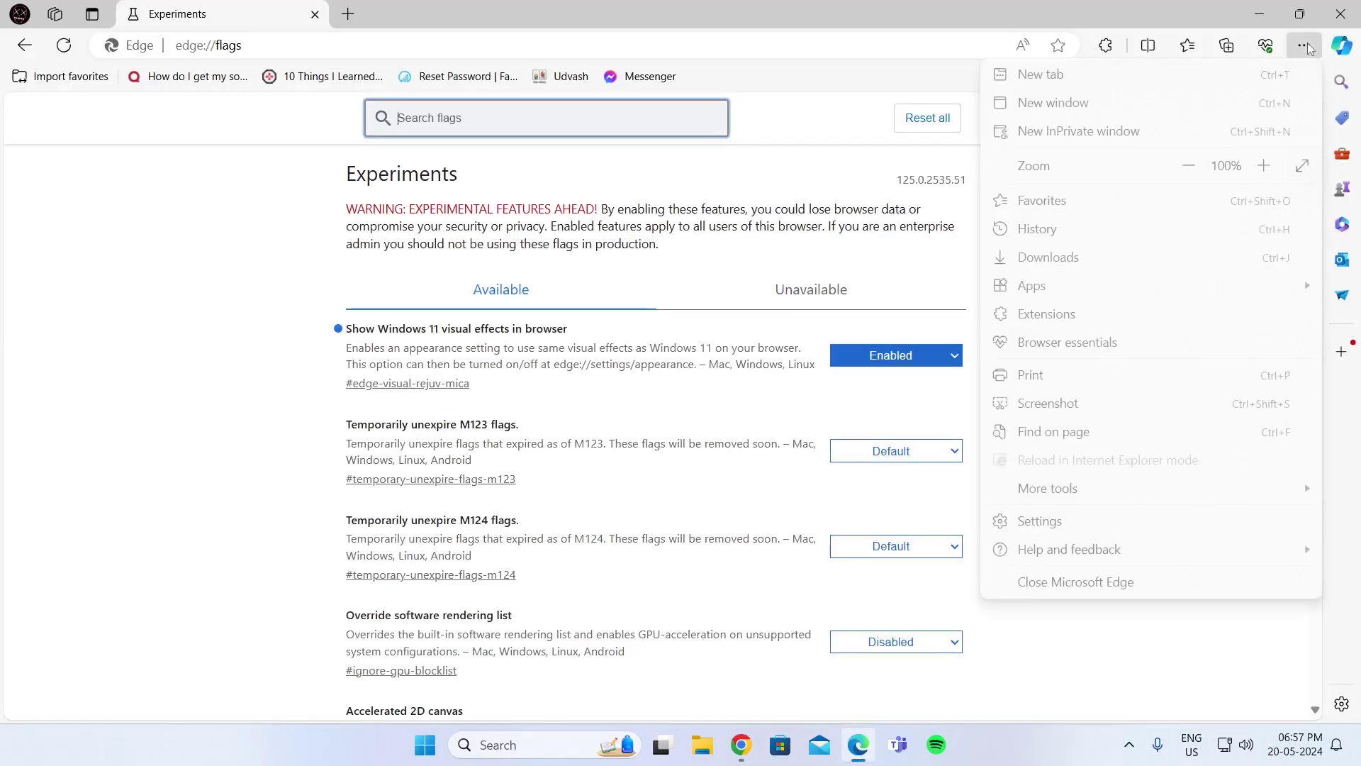
pyautogui.click(1039, 521)
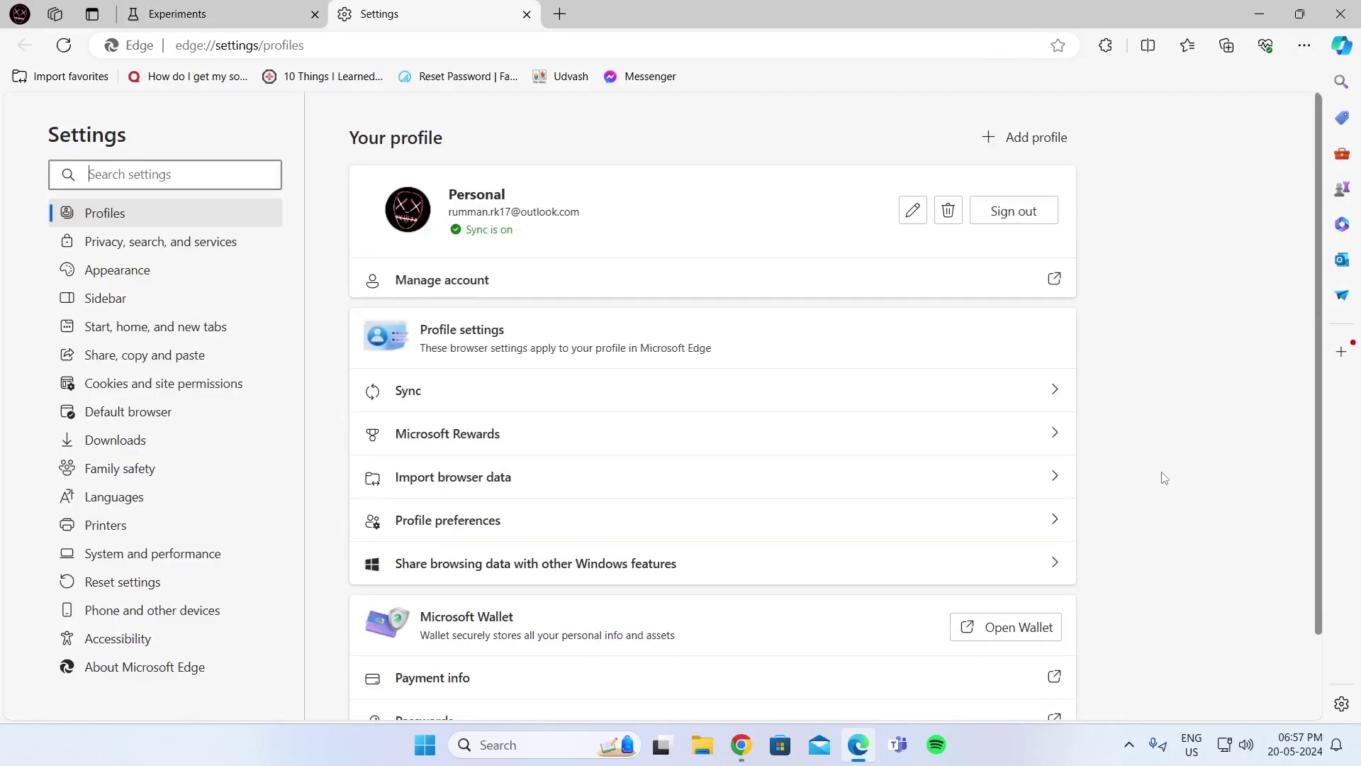
# - Switch on 'Show Windows 11 visual effects in browser' under Appearance and restart Edge
pyautogui.click(118, 270)
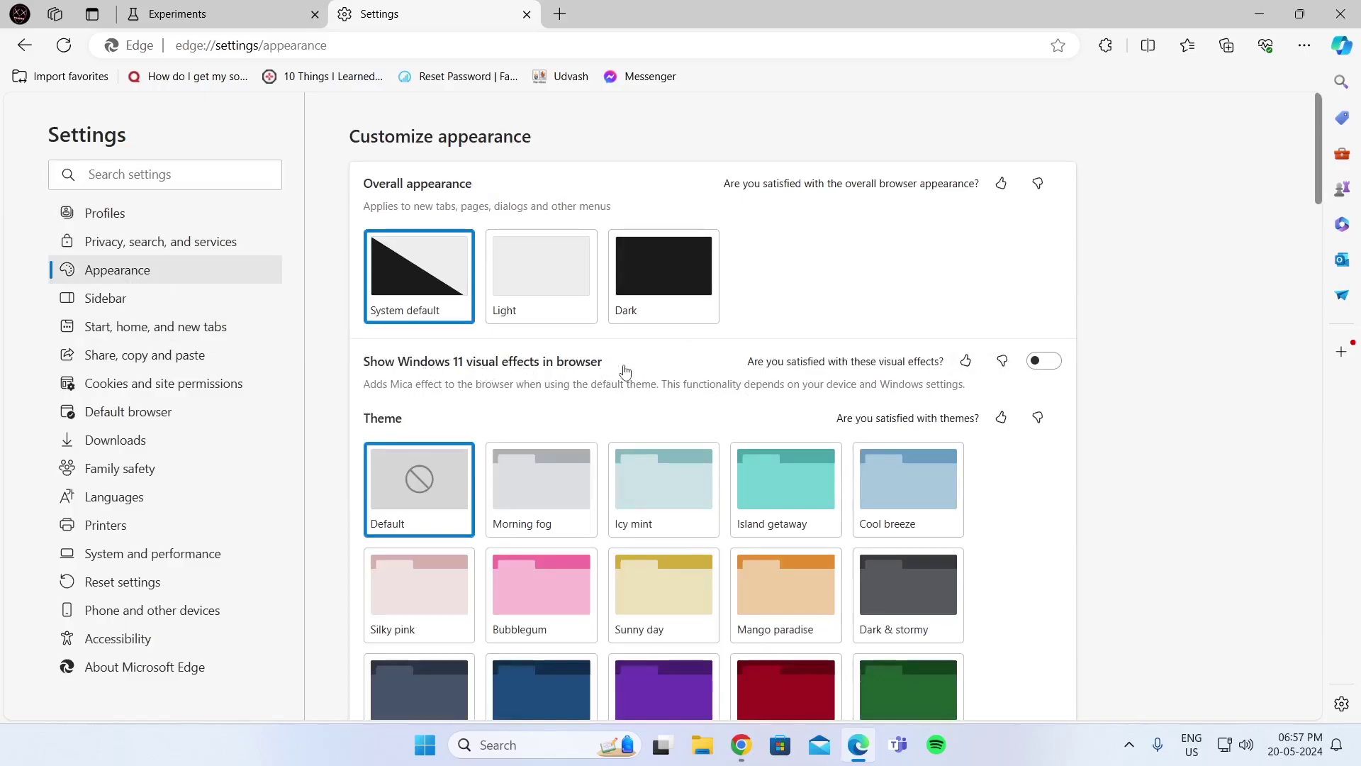
pyautogui.click(1042, 361)
pyautogui.click(1021, 417)
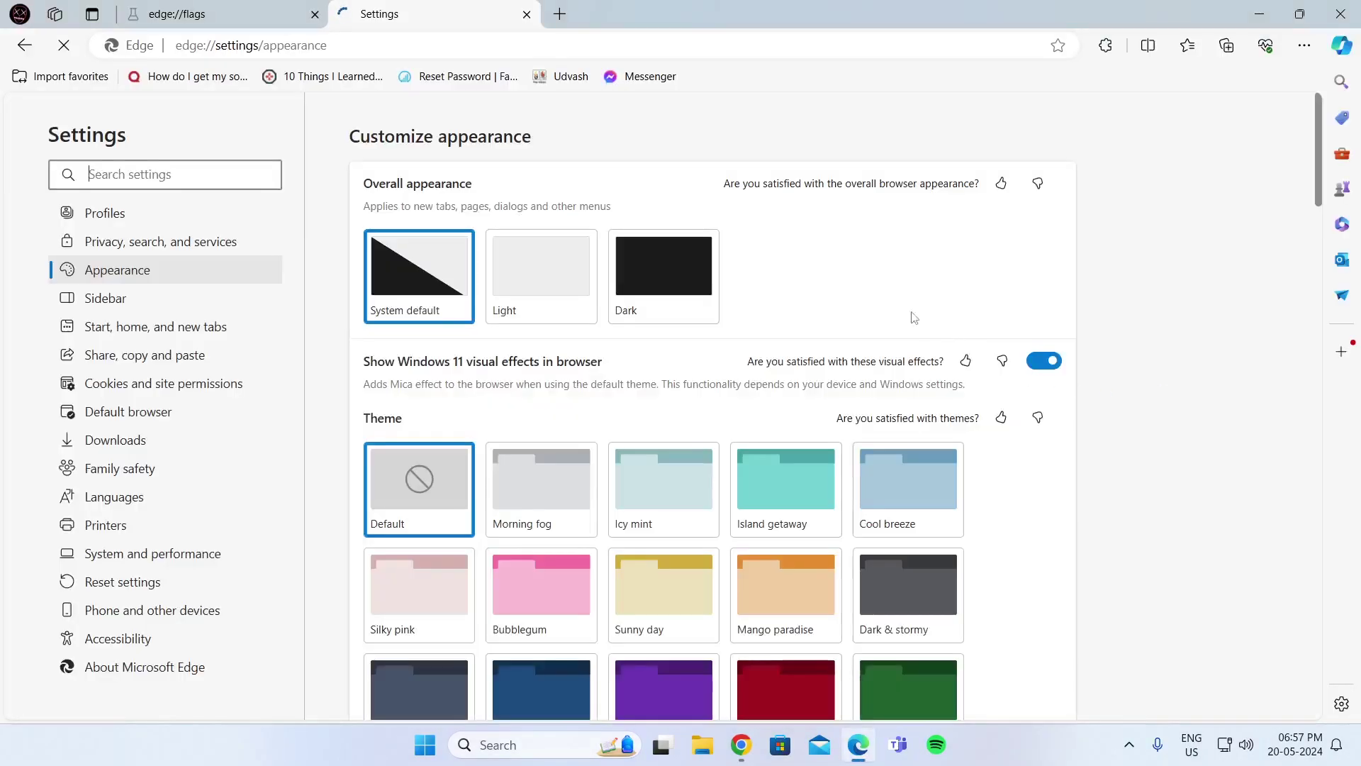
pyautogui.moveTo(882, 7)
pyautogui.mouseDown()
pyautogui.moveTo(774, 209)
pyautogui.moveTo(809, 2)
pyautogui.mouseUp()
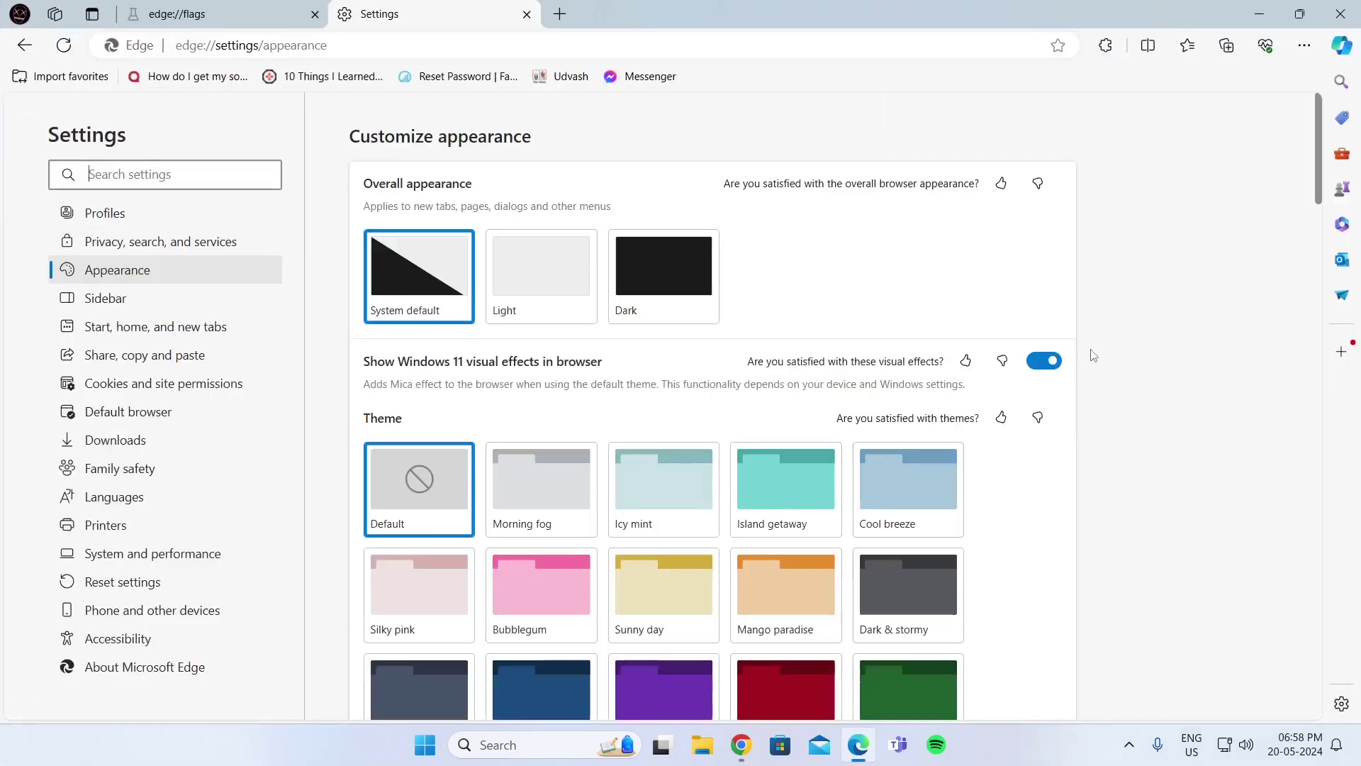